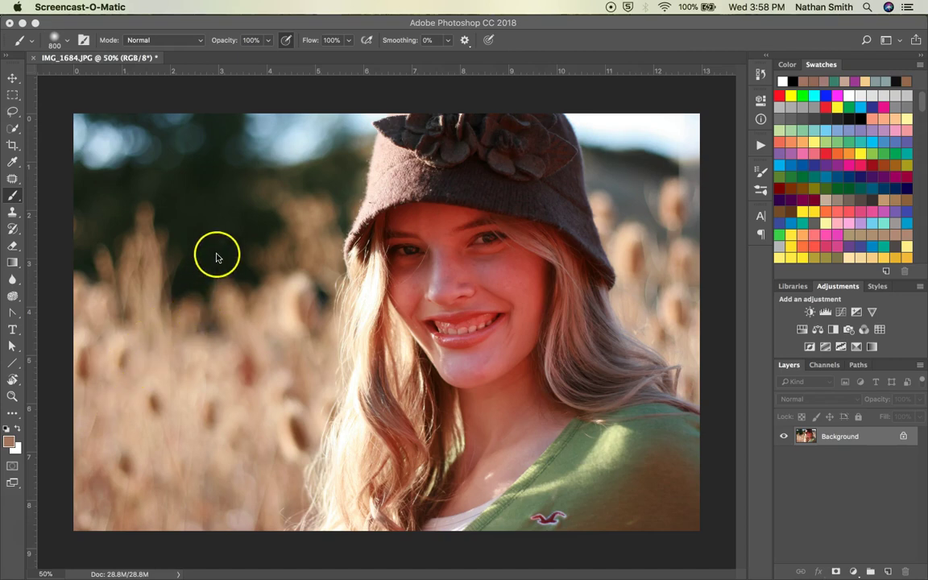
Step: Open Select > Color Range, sample the woman's face skin, and show the preset color ranges
click(310, 194)
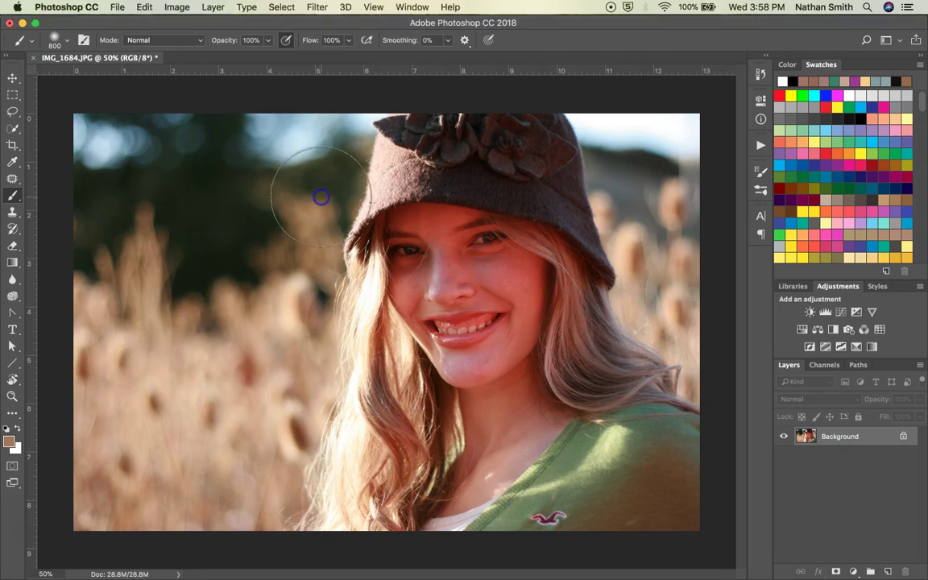
click(283, 7)
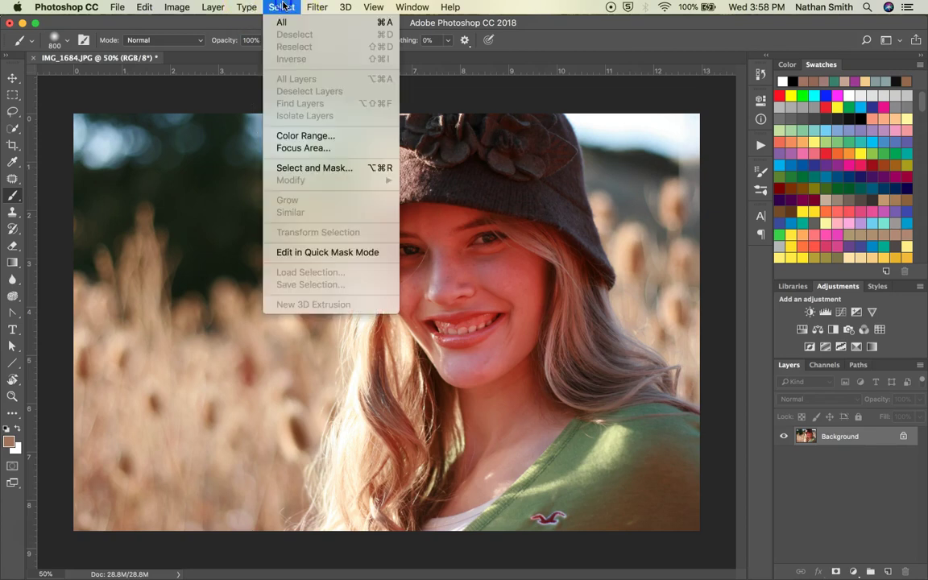
click(302, 136)
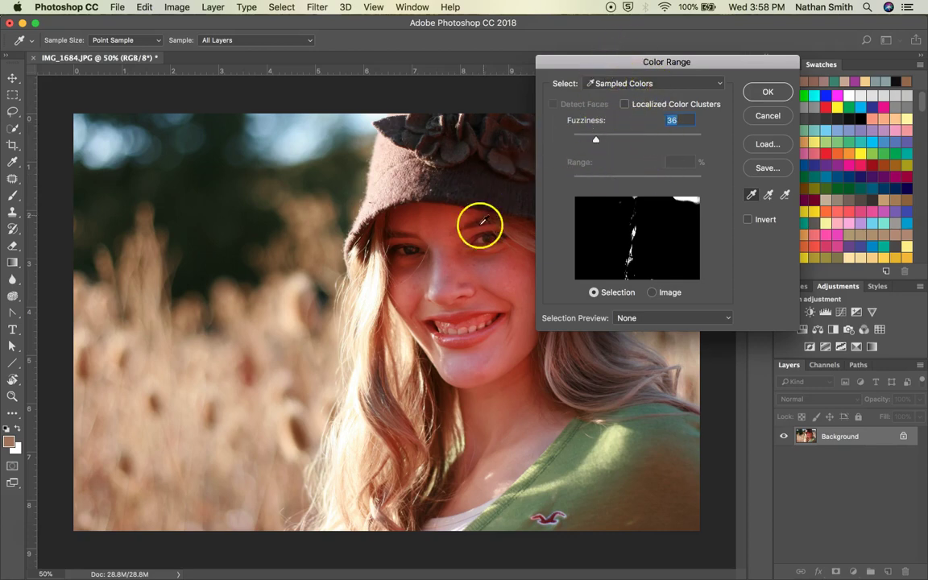
click(428, 260)
click(433, 224)
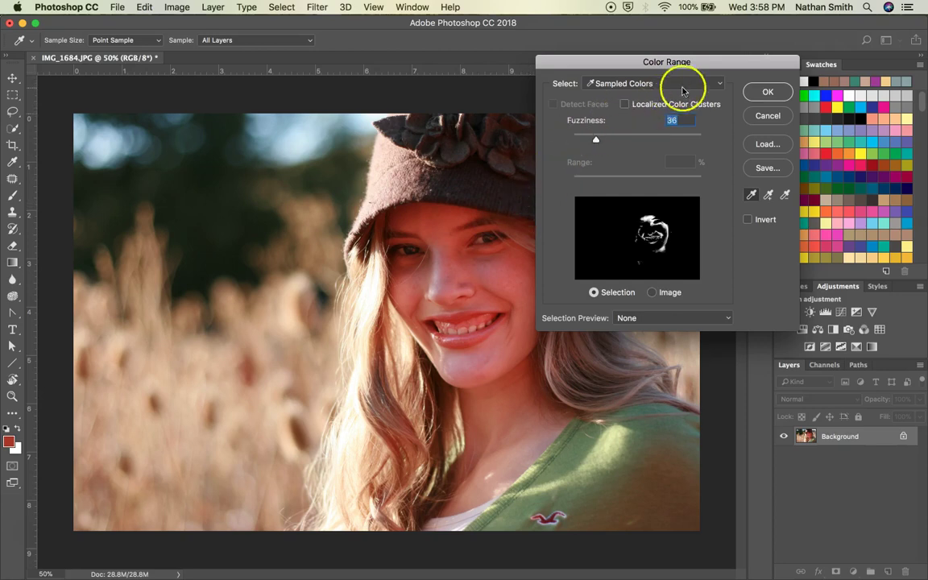
click(706, 84)
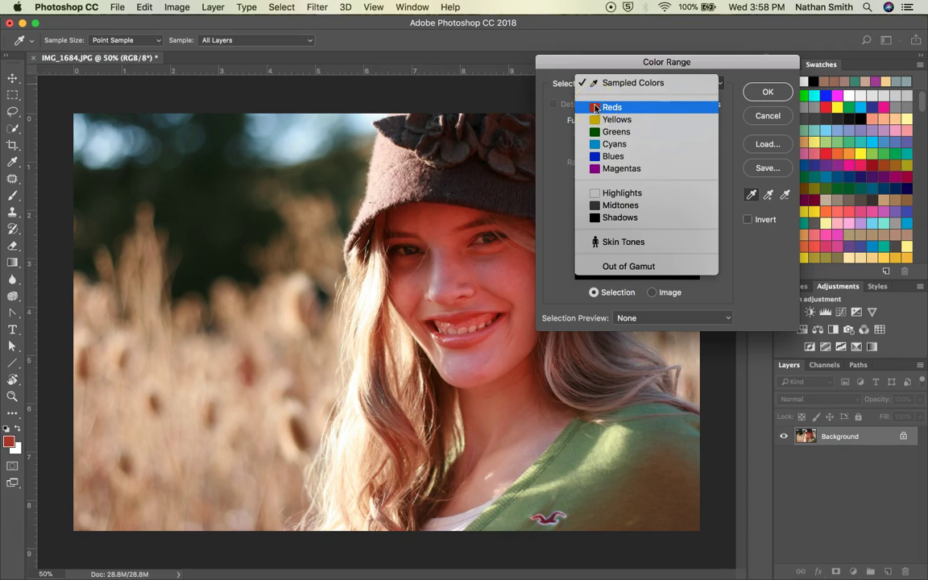
Step: Choose the Reds color range and preview it as Grayscale and against Black Matte
click(597, 109)
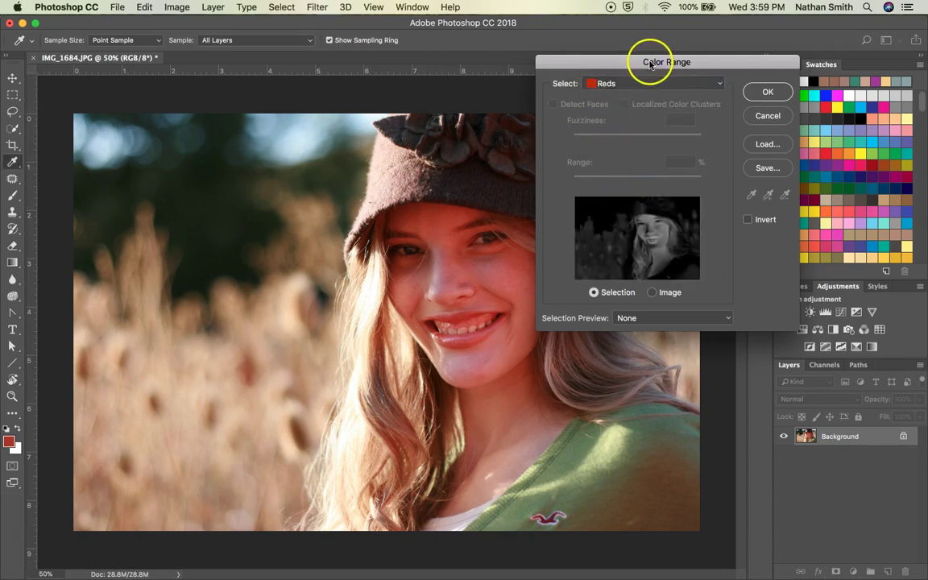
drag(649, 60, 717, 20)
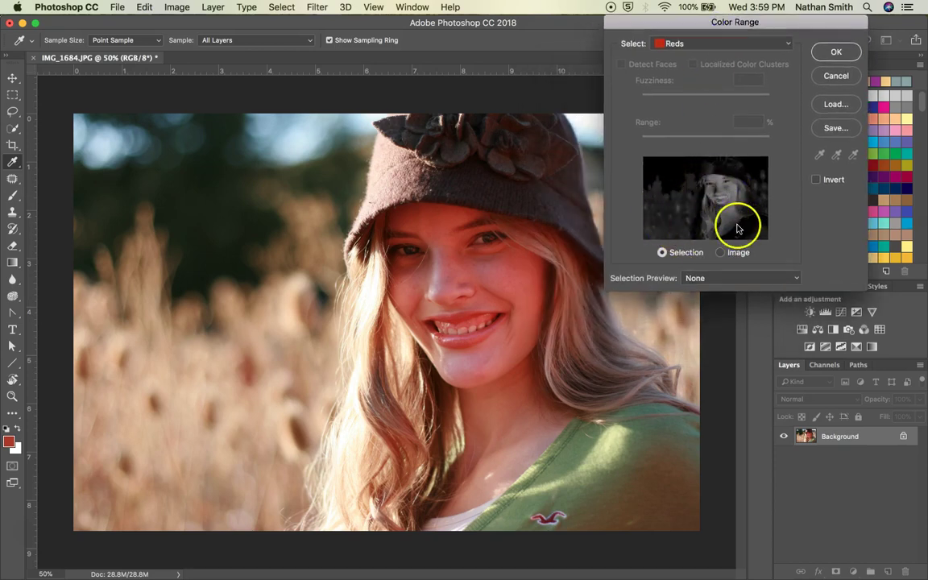
click(722, 277)
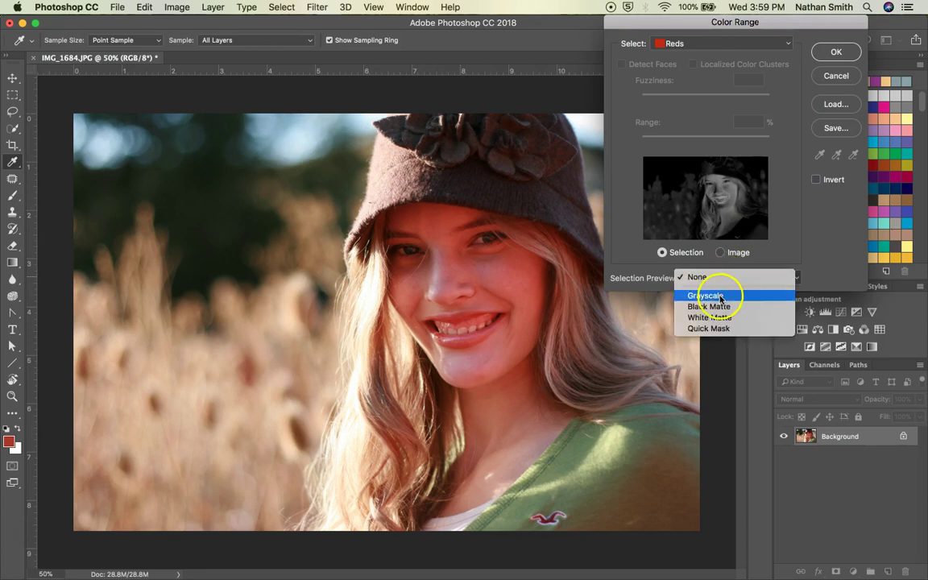
click(693, 295)
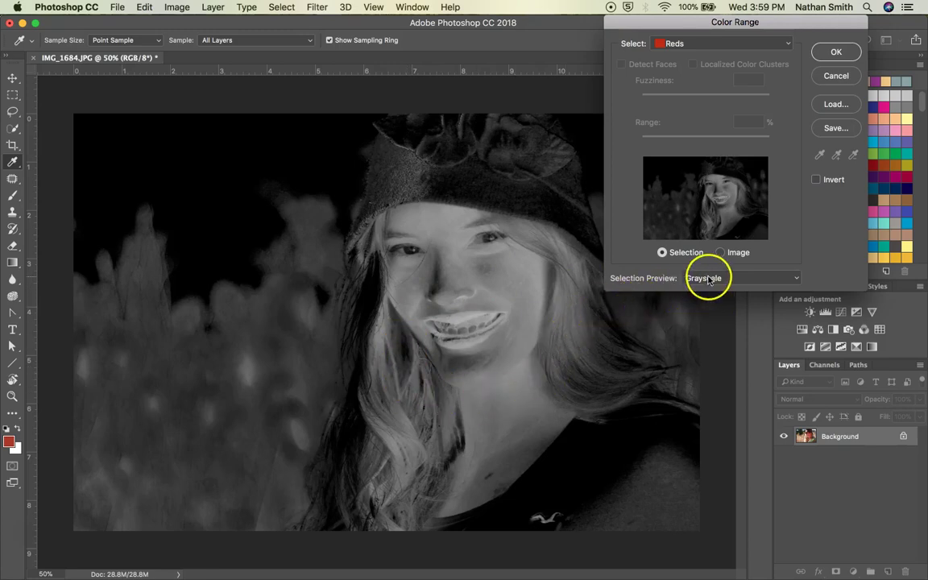
click(707, 279)
click(710, 289)
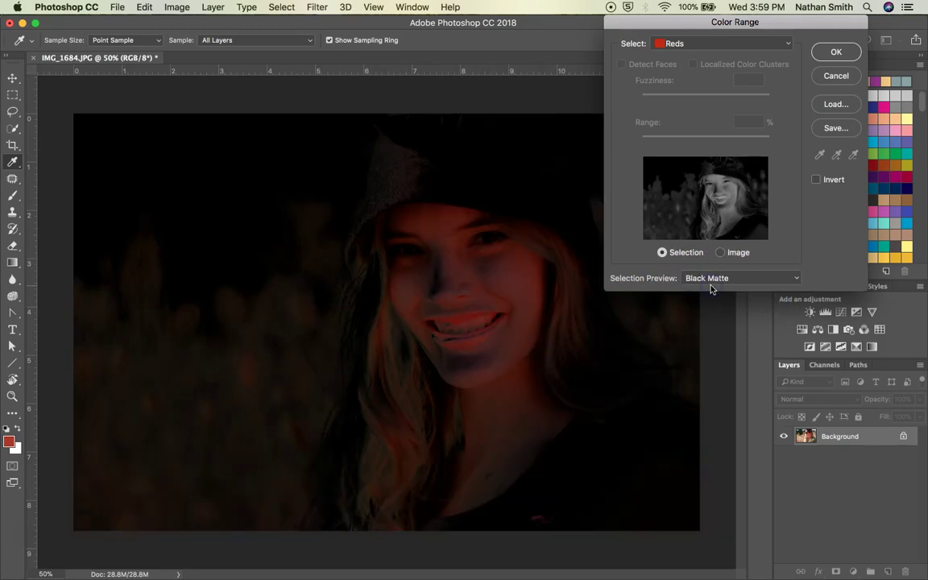
Step: Compare White Matte and Quick Mask previews, return to Grayscale, and accept the Reds selection
click(713, 277)
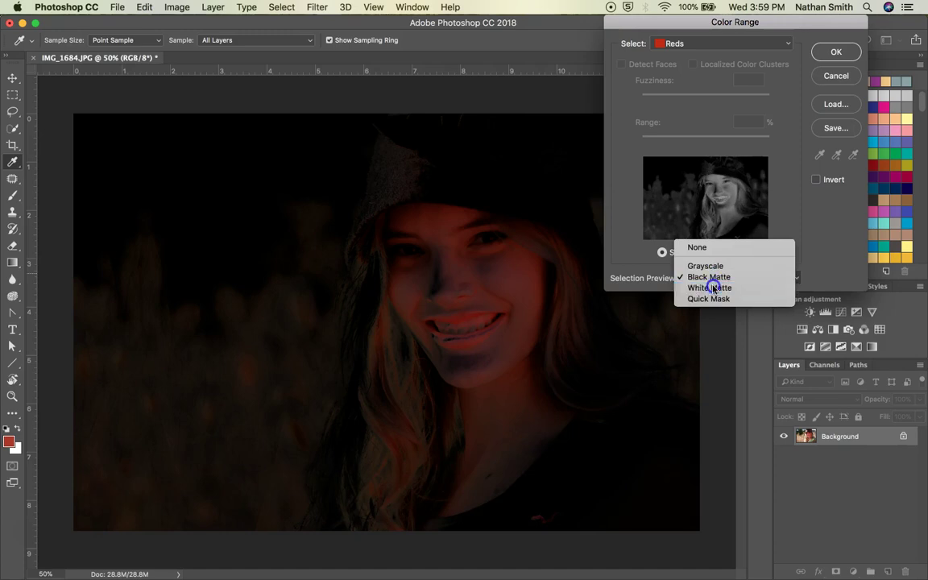
click(709, 289)
click(713, 277)
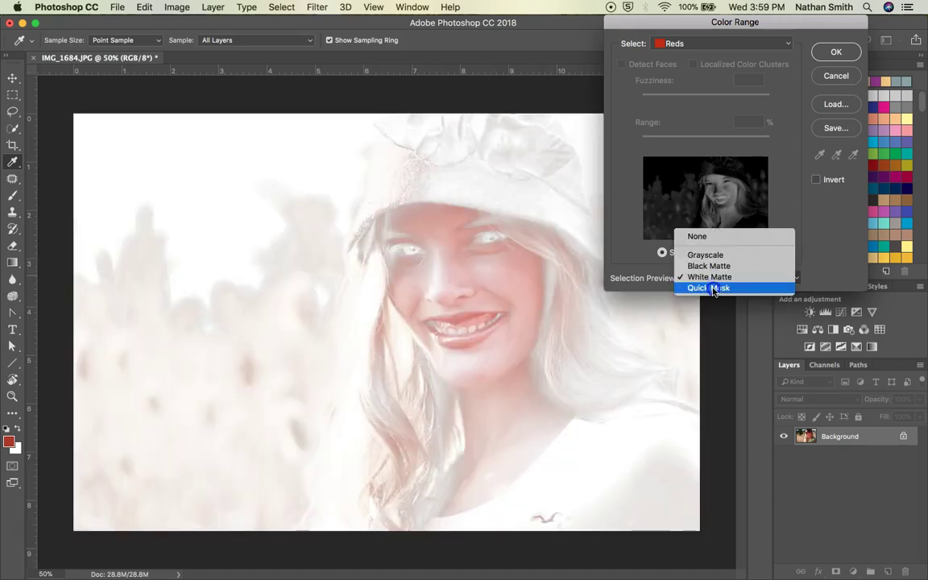
click(712, 290)
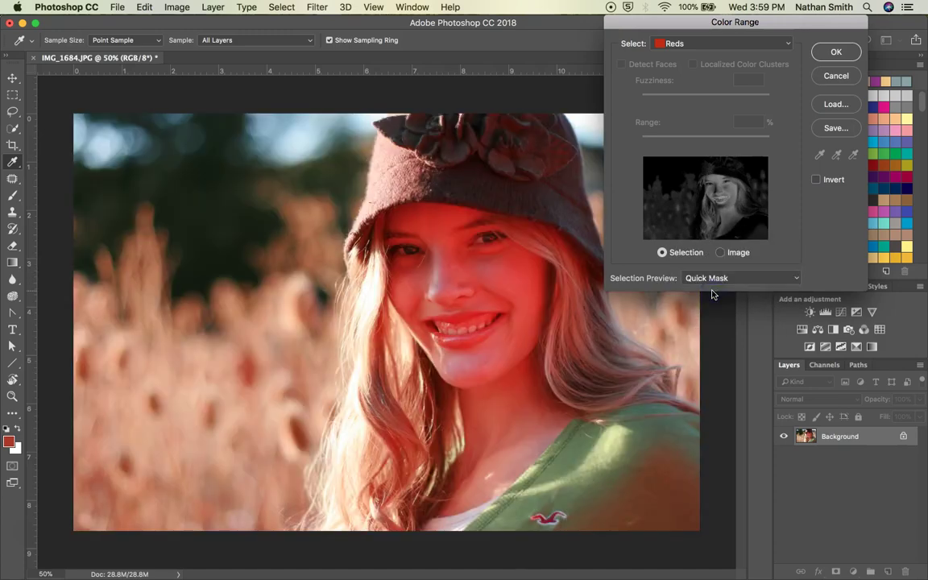
click(712, 278)
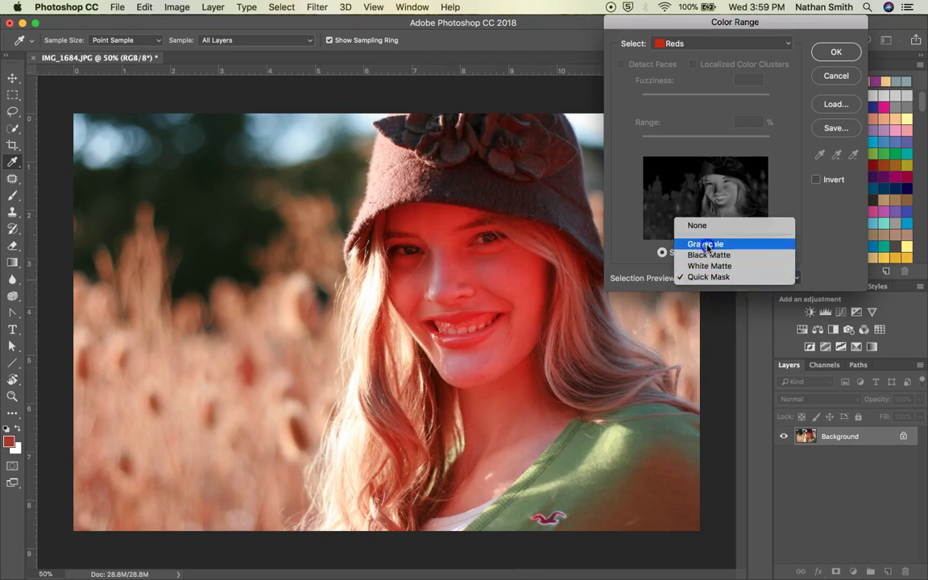
click(706, 241)
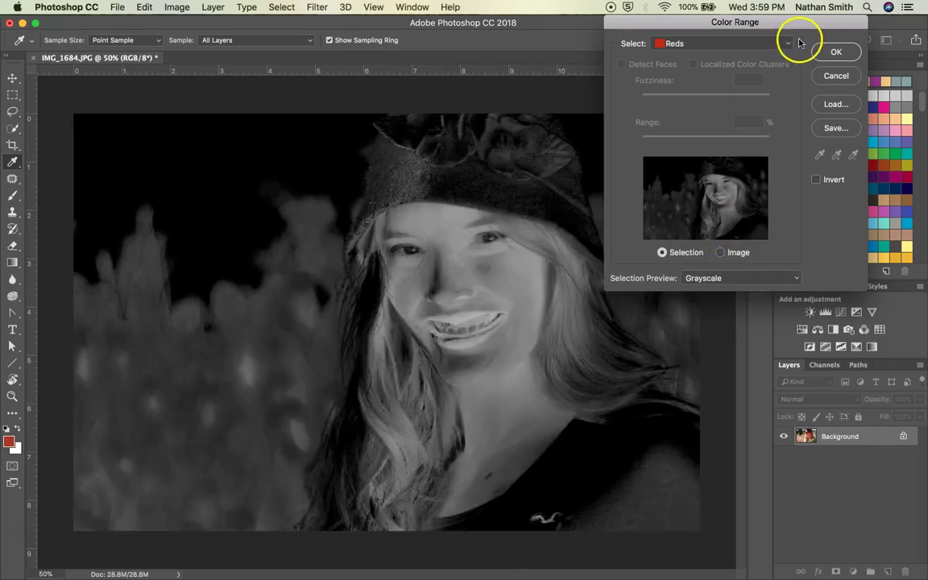
click(832, 53)
key(b)
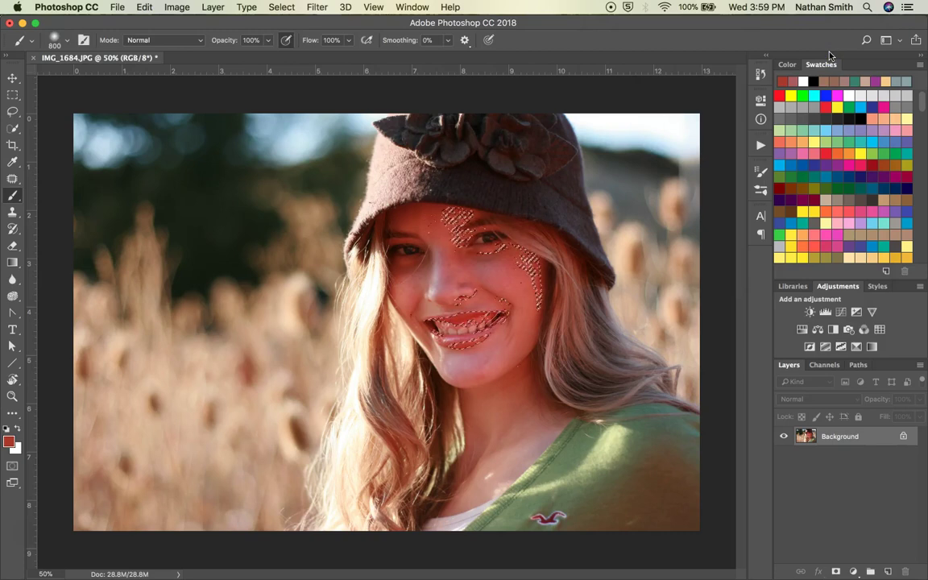
click(678, 116)
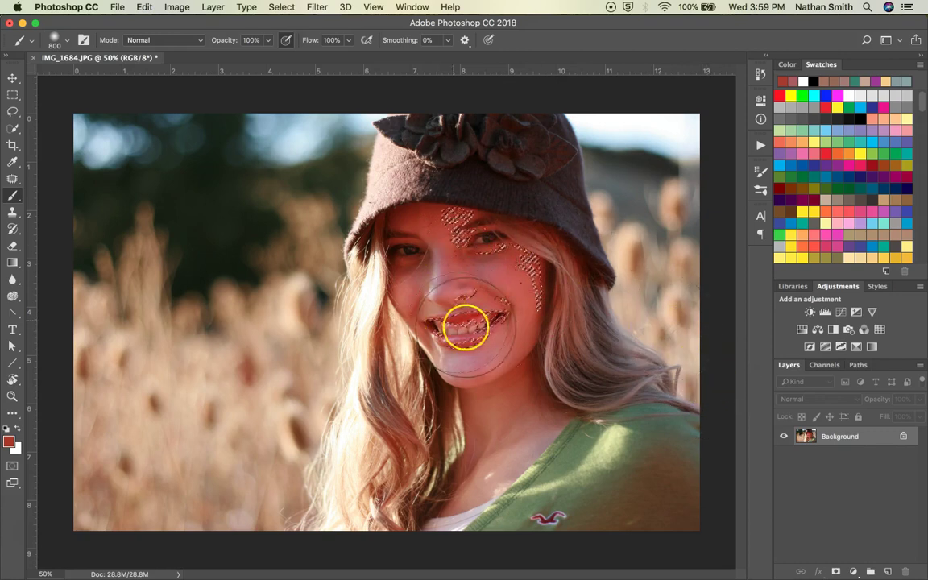
Step: Add a masked Curves layer, switch to the Red channel, and sample the cheek for a point at 157
click(843, 315)
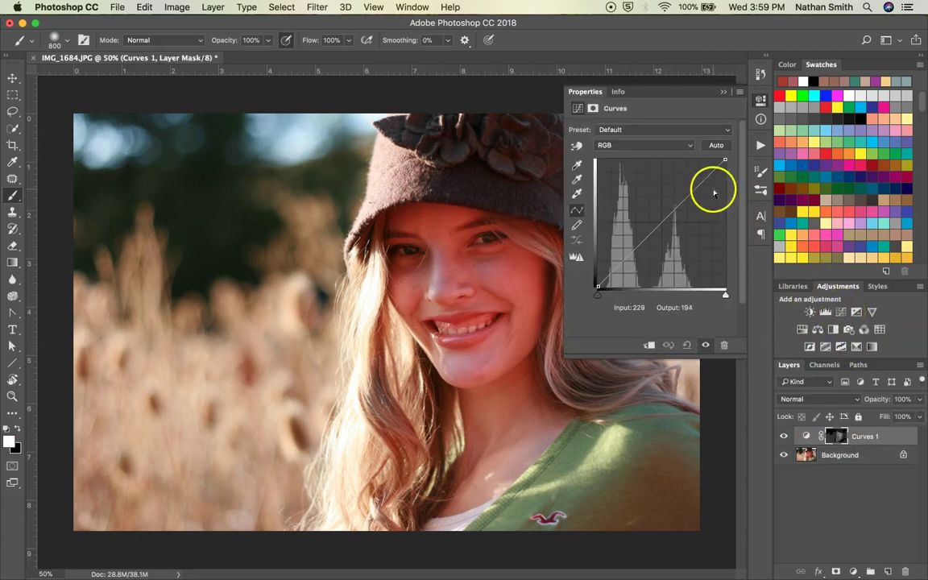
click(654, 149)
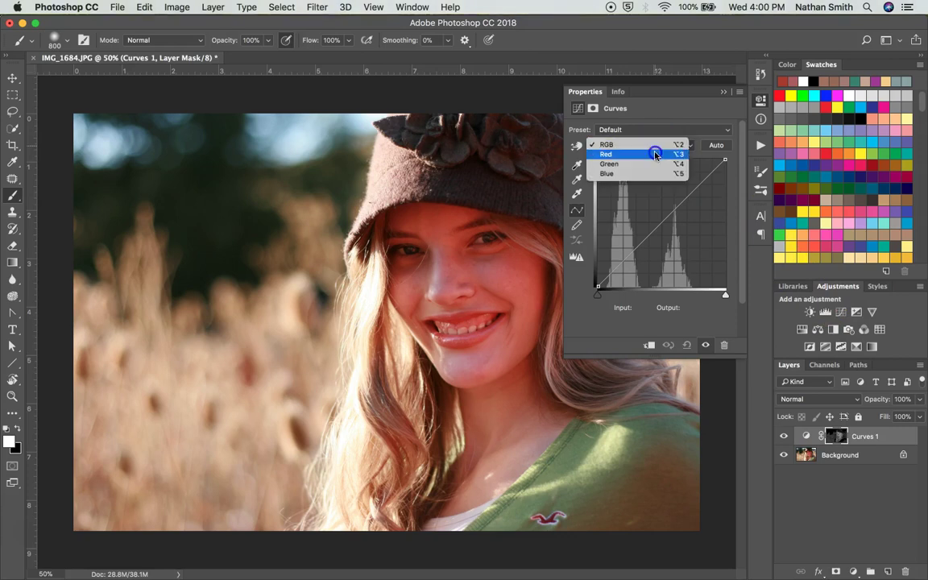
click(654, 155)
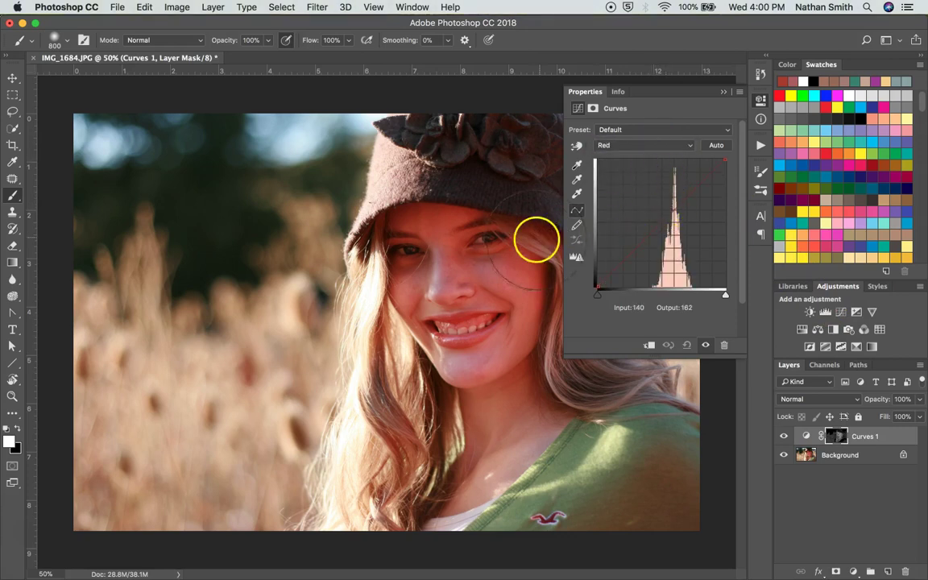
click(576, 147)
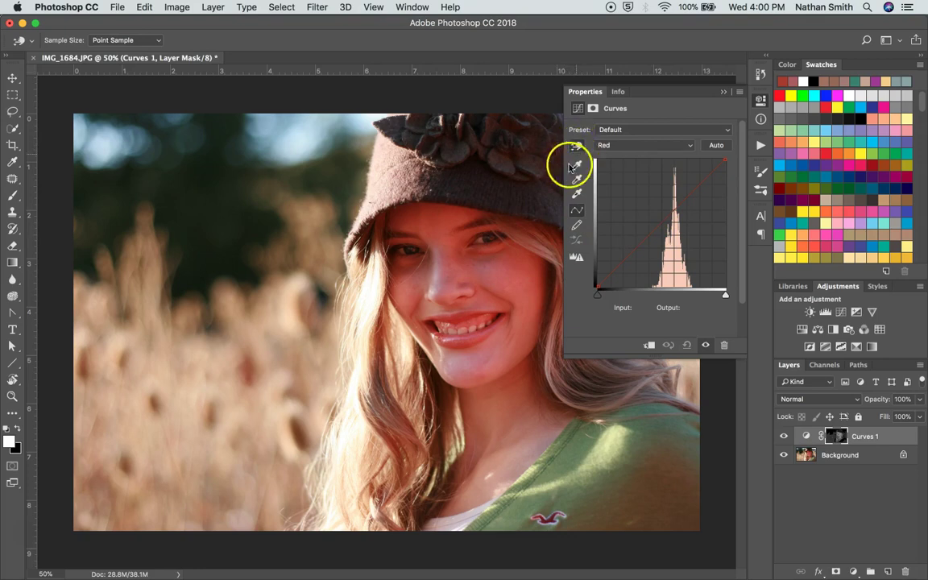
click(510, 263)
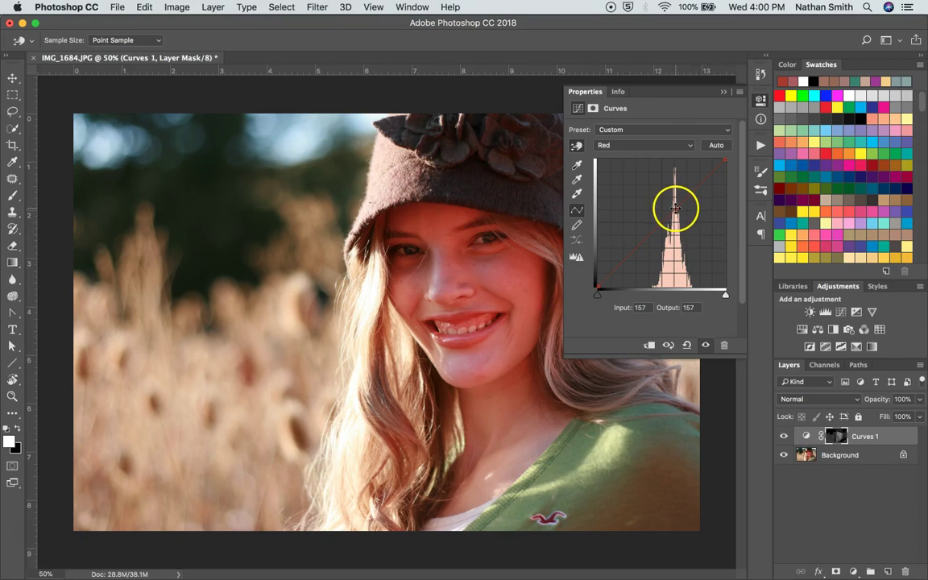
Step: Clear stray Red curve points, then drag down on the cheek to pull input 149 to output 76
drag(675, 209, 713, 306)
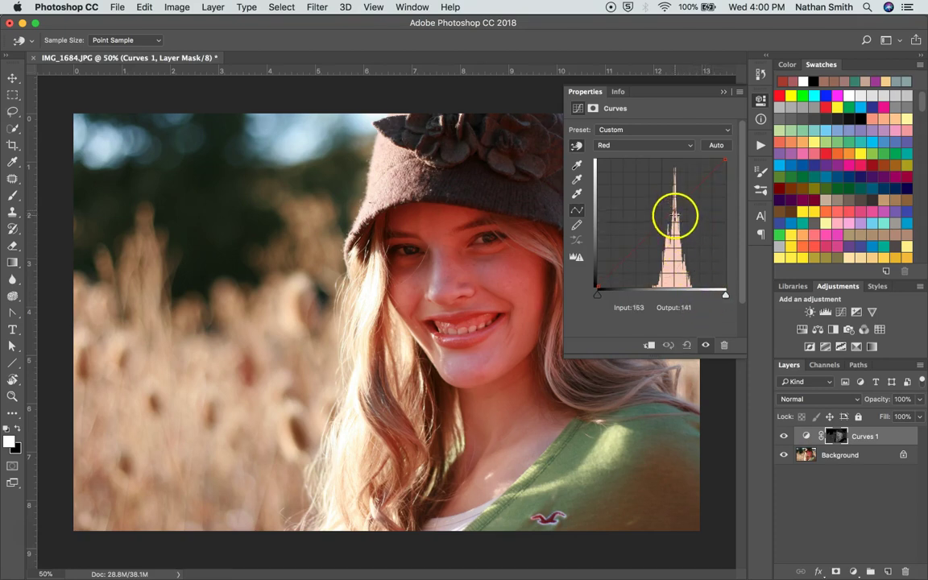
click(505, 268)
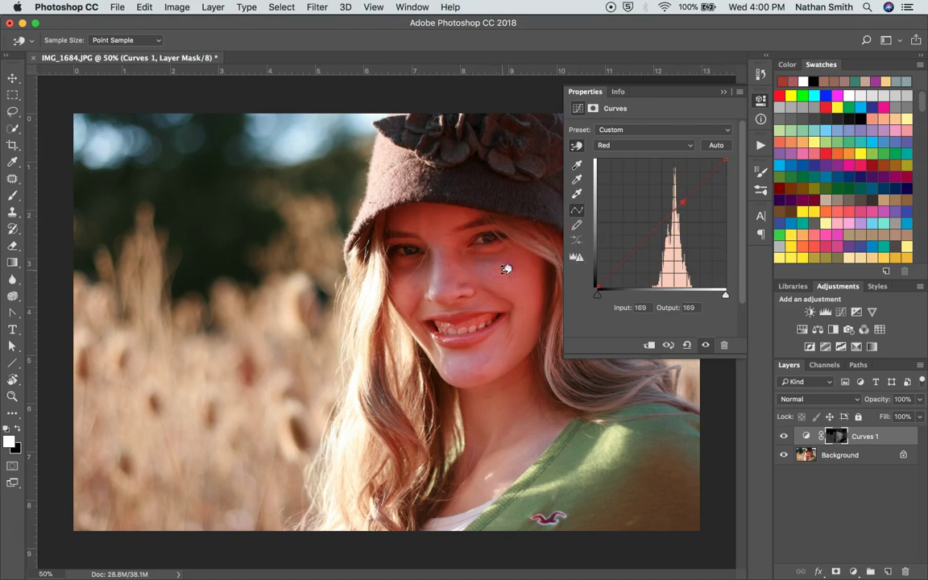
click(682, 202)
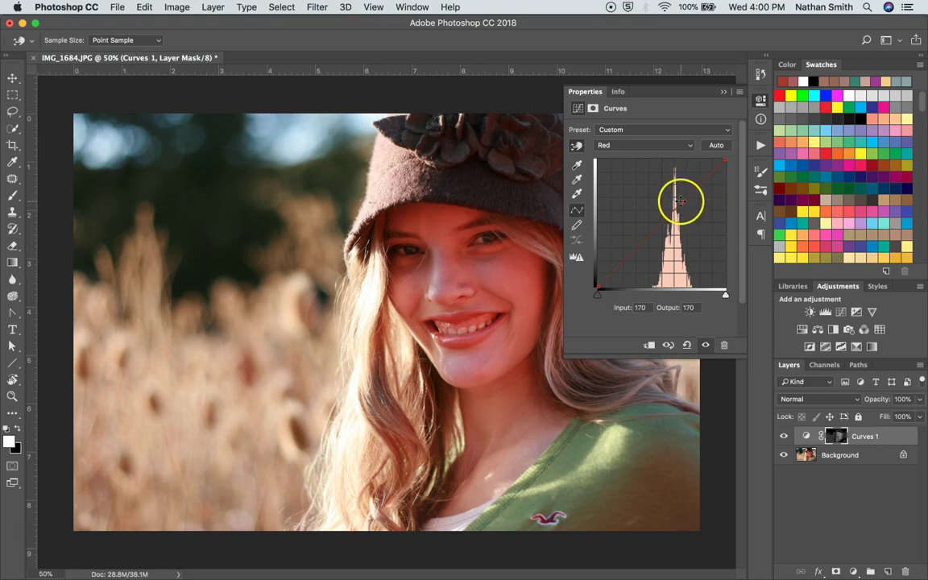
drag(682, 202, 728, 320)
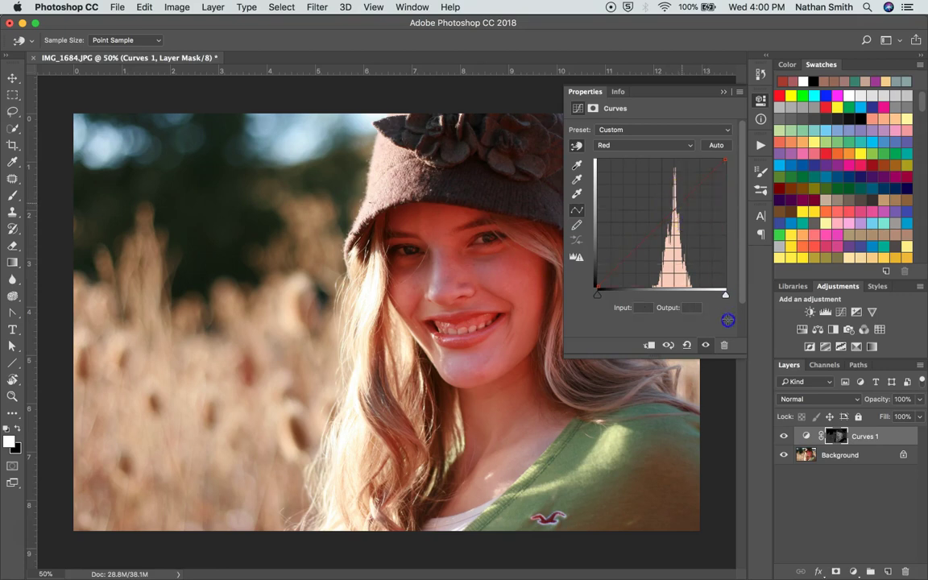
click(506, 261)
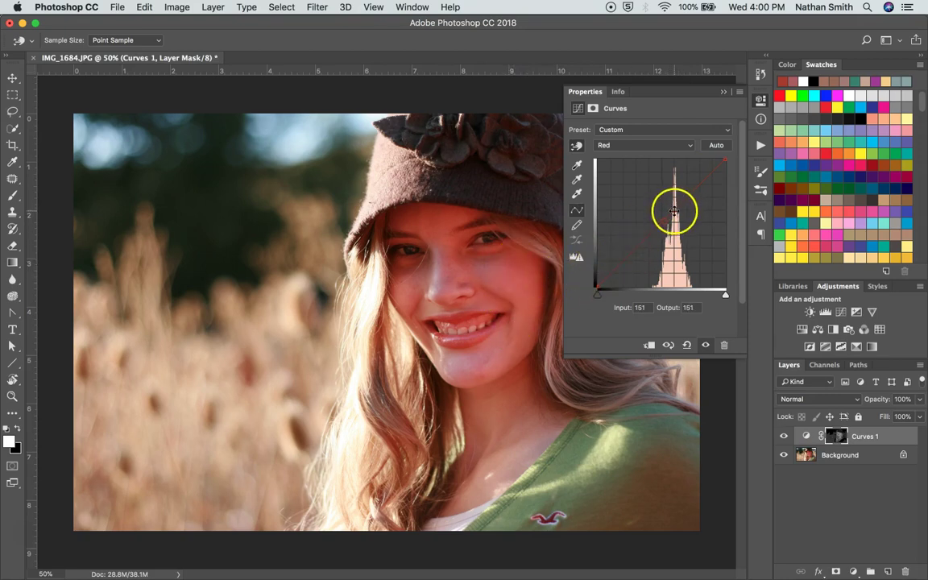
drag(671, 212, 636, 296)
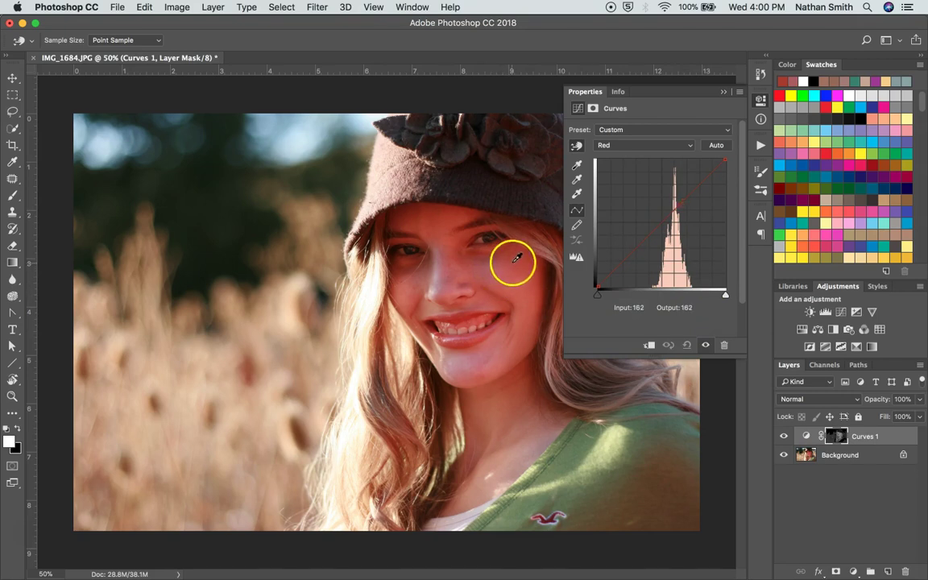
drag(524, 252, 526, 304)
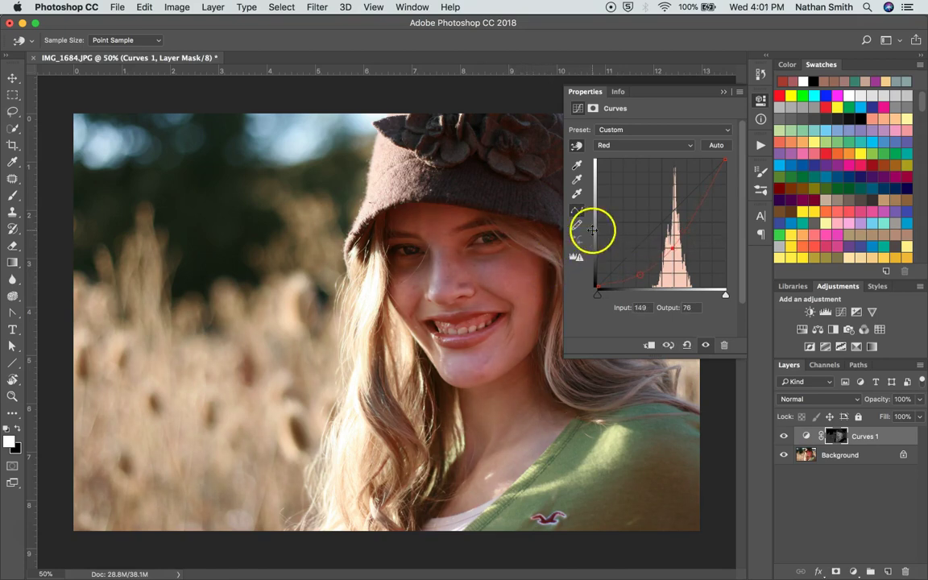
Step: Switch Curves to RGB and raise the face tone from 82 to 153, then close the properties
click(663, 145)
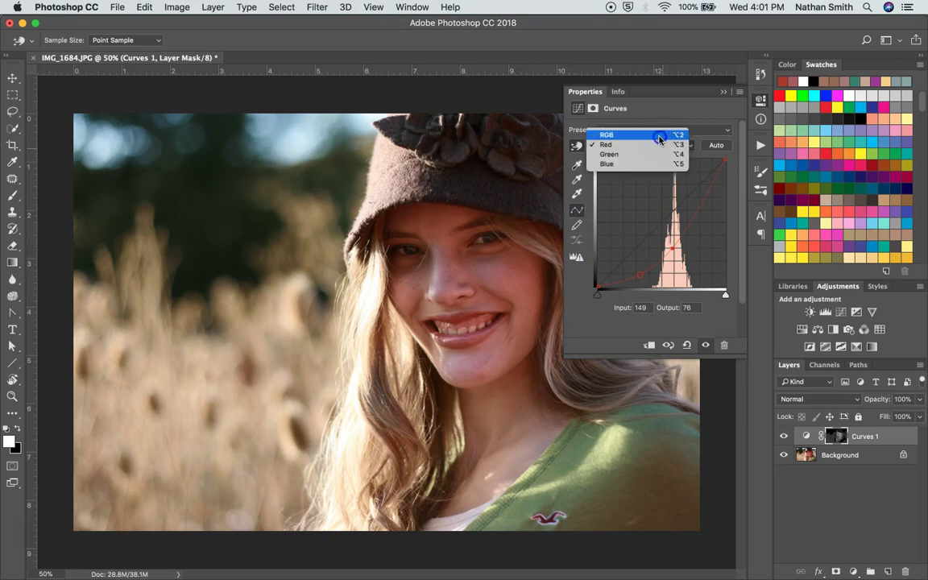
click(659, 136)
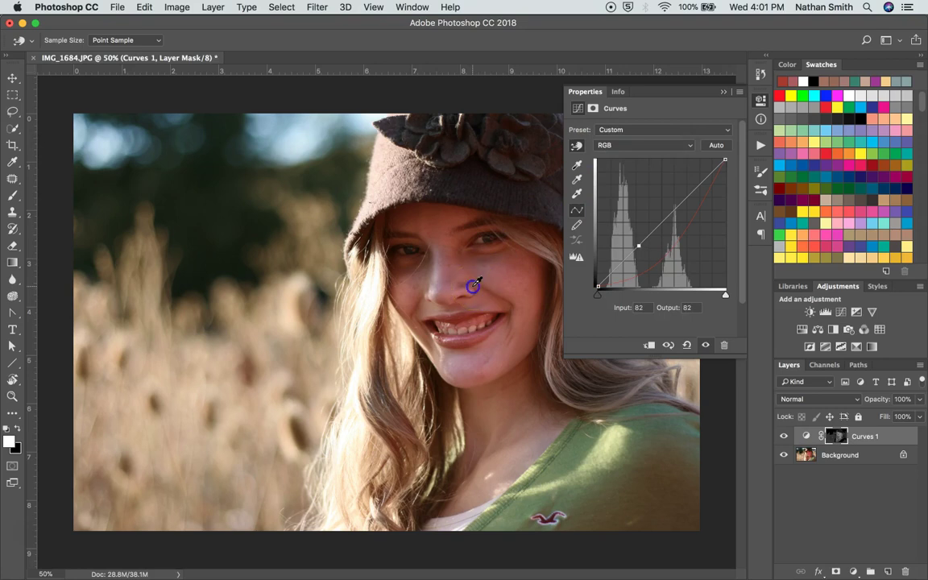
drag(474, 285, 473, 241)
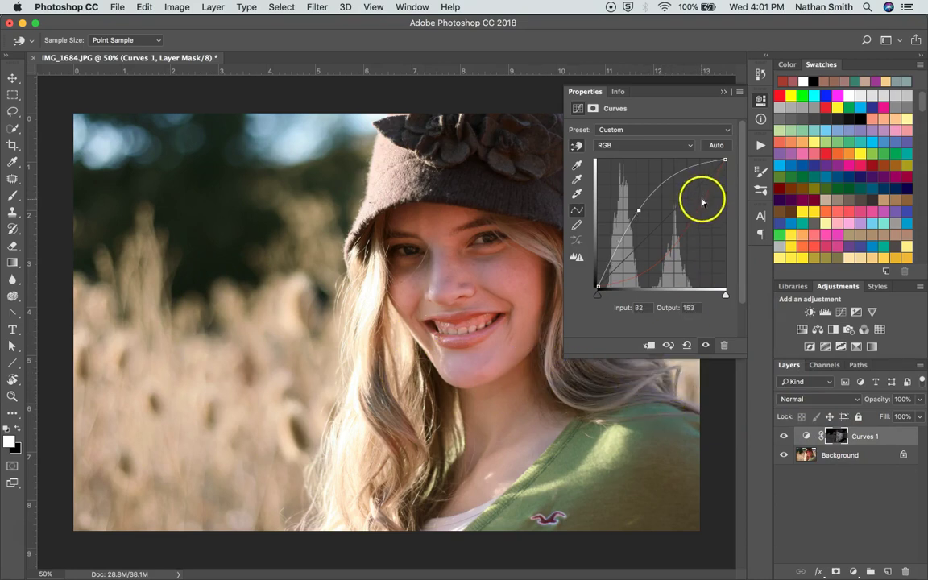
click(726, 91)
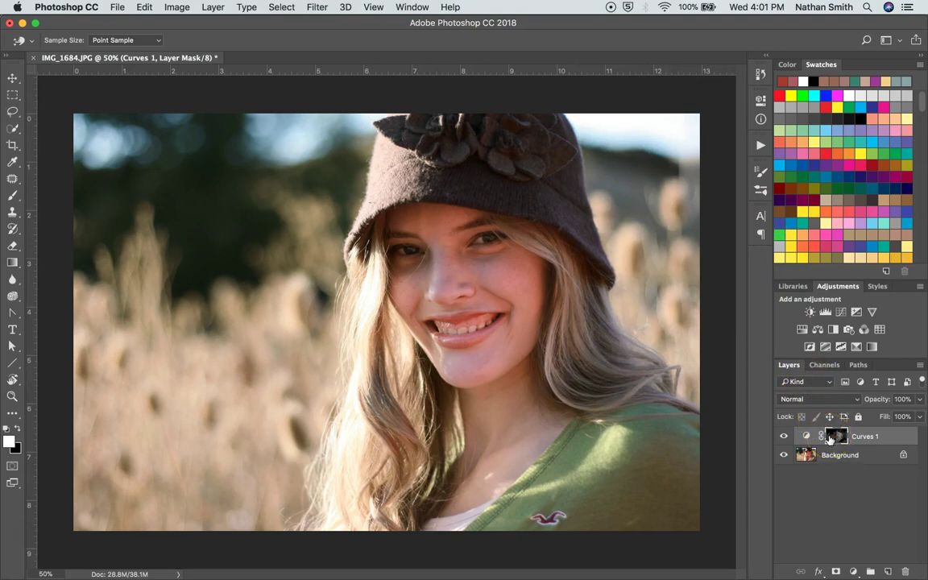
Step: Inspect the Curves 1 mask, then paint black over the left grass and right background with the Brush
key(b)
alt+click(836, 437)
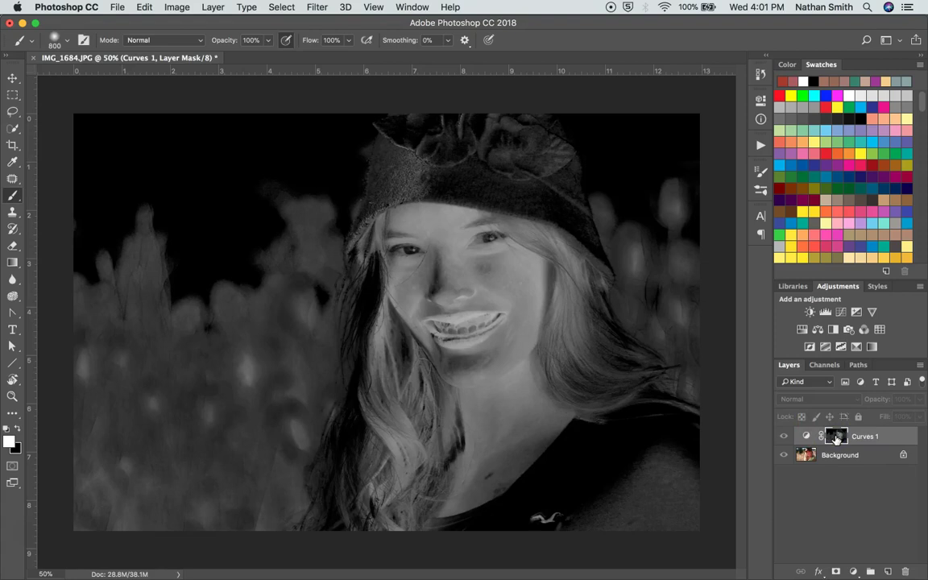
alt+click(836, 437)
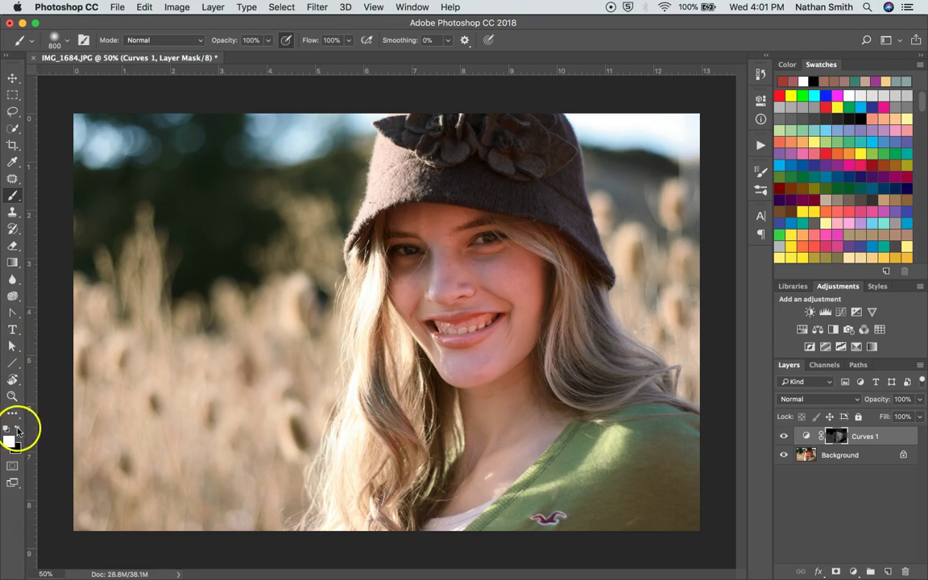
mouse_move(121, 347)
mouse_down()
mouse_move(134, 331)
mouse_move(137, 286)
mouse_move(94, 400)
mouse_move(96, 379)
mouse_up()
mouse_move(107, 291)
mouse_down()
mouse_move(155, 424)
mouse_move(149, 472)
mouse_move(228, 475)
mouse_move(263, 489)
mouse_move(300, 381)
mouse_move(193, 346)
mouse_move(279, 283)
mouse_up()
mouse_move(654, 200)
mouse_down()
mouse_move(648, 247)
mouse_move(678, 272)
mouse_move(672, 329)
mouse_move(660, 298)
mouse_move(688, 338)
mouse_move(630, 342)
mouse_move(667, 323)
mouse_move(673, 230)
mouse_up()
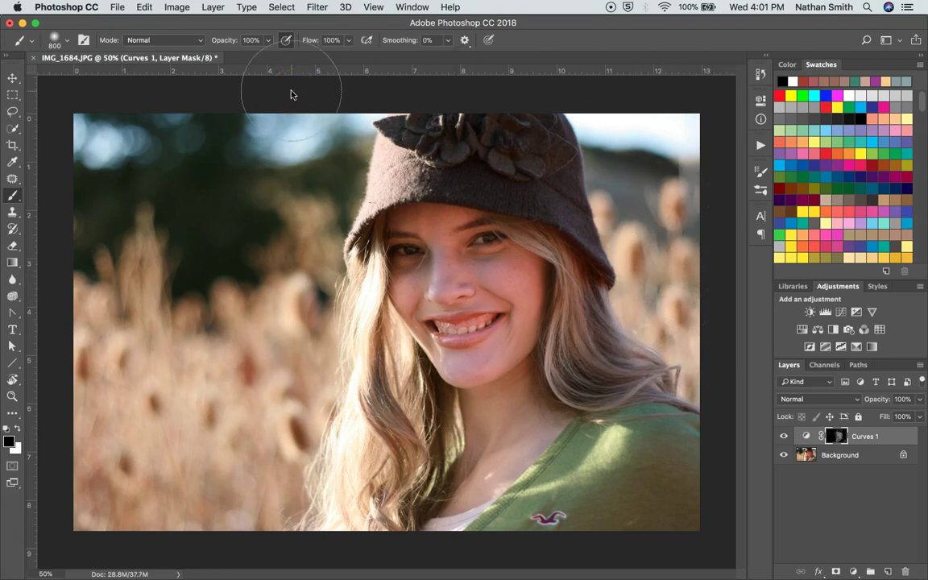